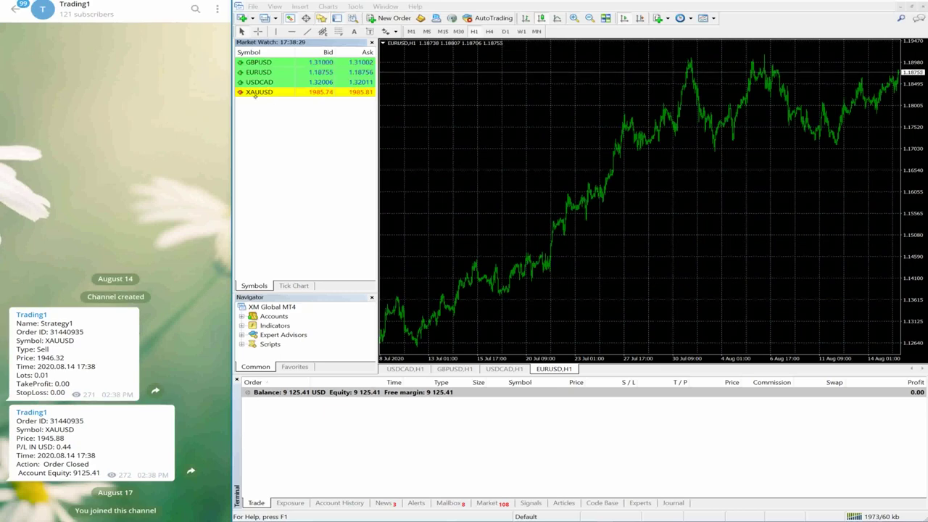
- Sell 0.01 lot of XAUUSD at market from Market Watch, filled at 1986.05
left_click(280, 93)
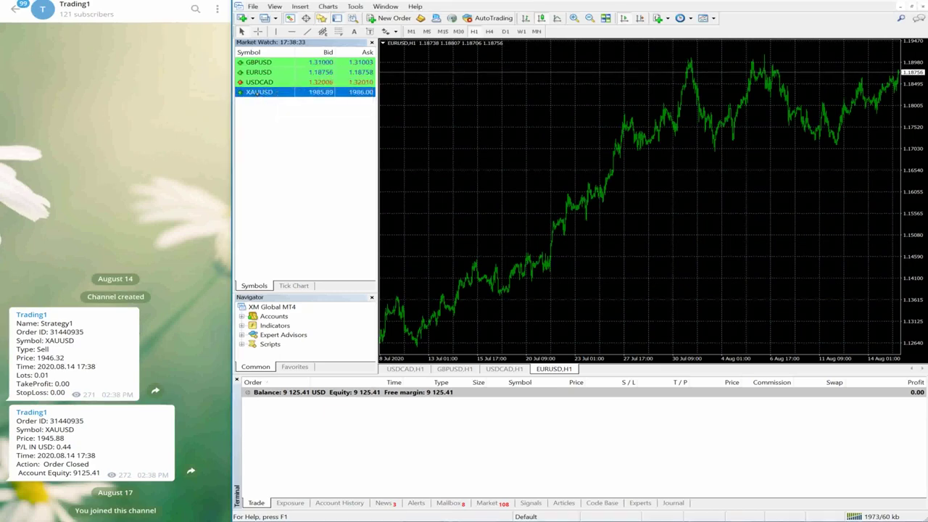
right_click(266, 93)
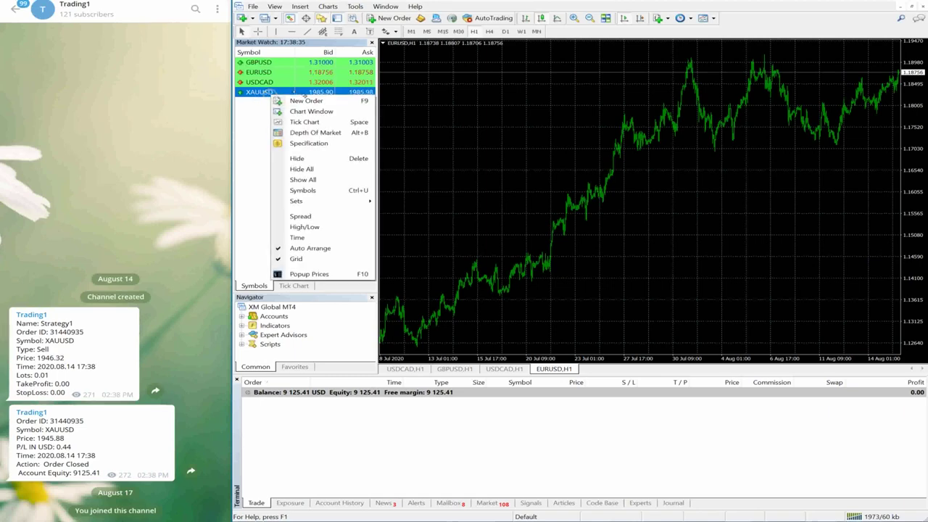
left_click(319, 100)
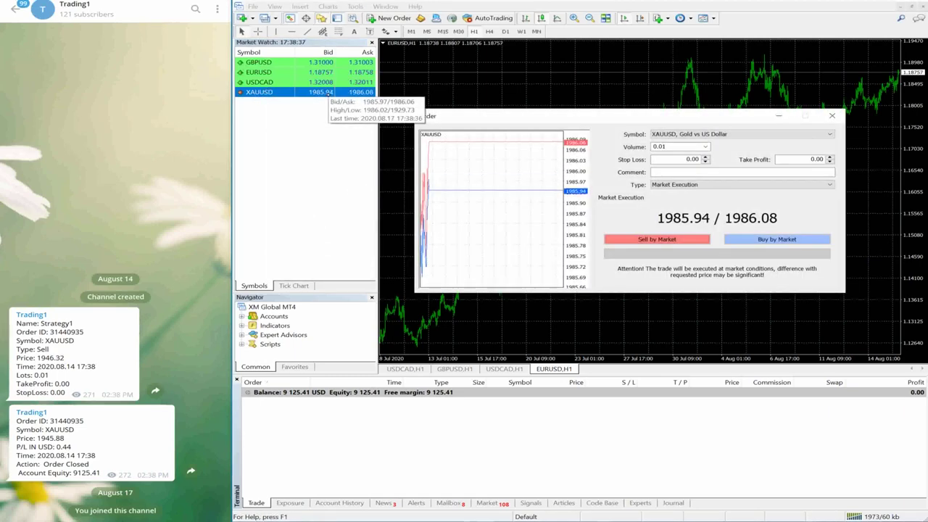
left_click(667, 239)
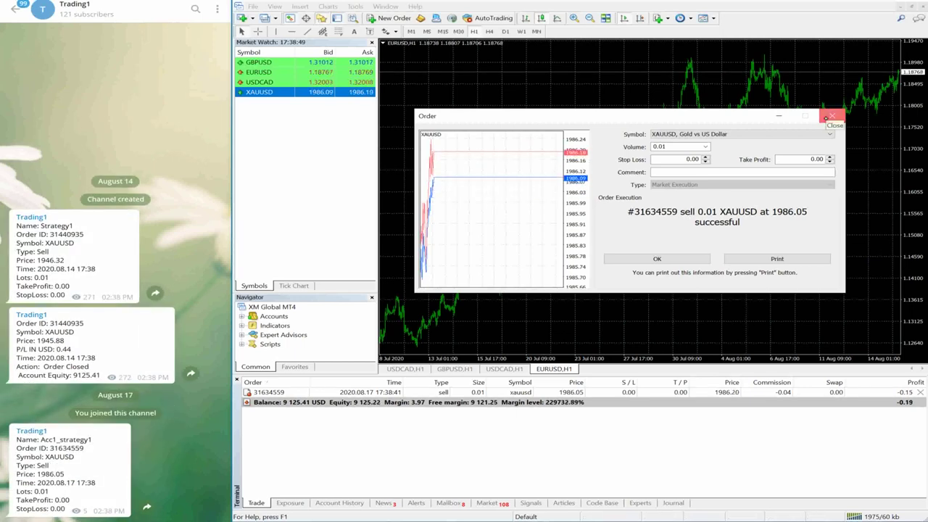
- Dismiss the order confirmation and circle the open XAUUSD sell and the Telegram signal's order ID
left_click(831, 116)
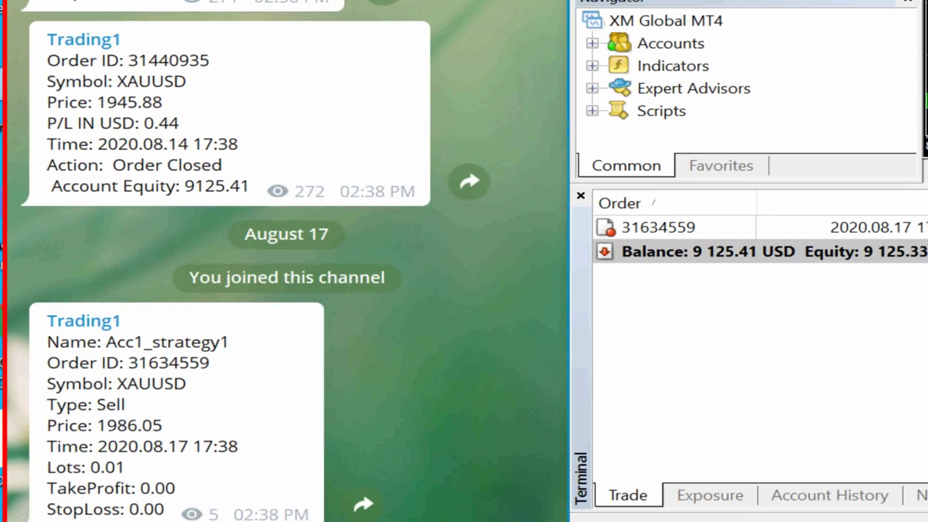
mouse_move(717, 208)
left_mouse_down()
mouse_move(623, 189)
mouse_move(564, 196)
mouse_move(405, 245)
mouse_move(121, 297)
mouse_move(33, 329)
mouse_move(23, 369)
mouse_move(94, 389)
mouse_move(264, 368)
mouse_move(214, 284)
left_mouse_up()
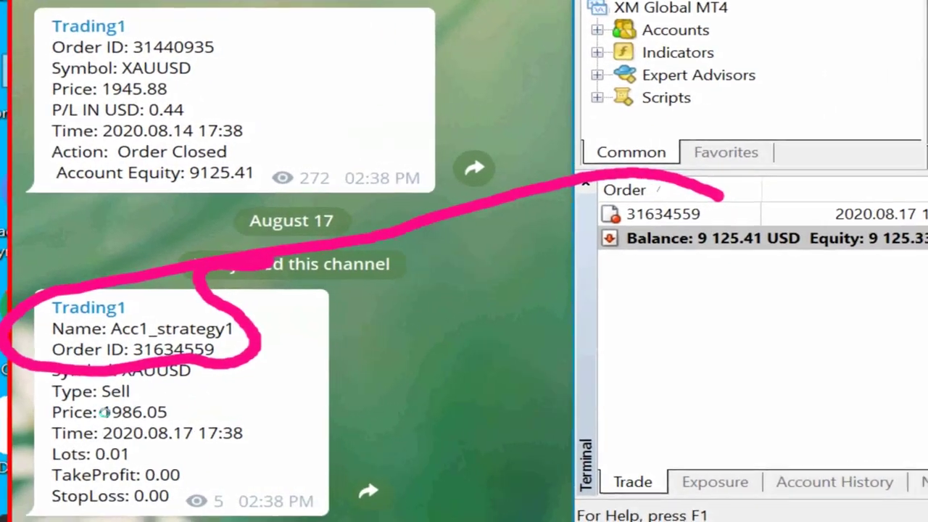
mouse_move(503, 187)
left_mouse_down()
mouse_move(493, 262)
mouse_move(640, 224)
left_mouse_up()
left_click_drag(711, 216, 703, 191)
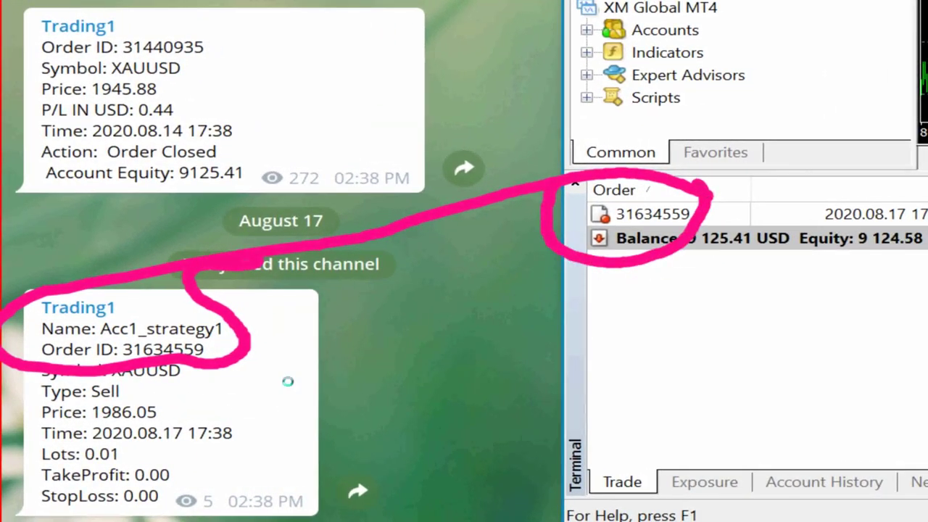
mouse_move(356, 306)
left_mouse_down()
mouse_move(390, 340)
mouse_move(364, 319)
left_mouse_up()
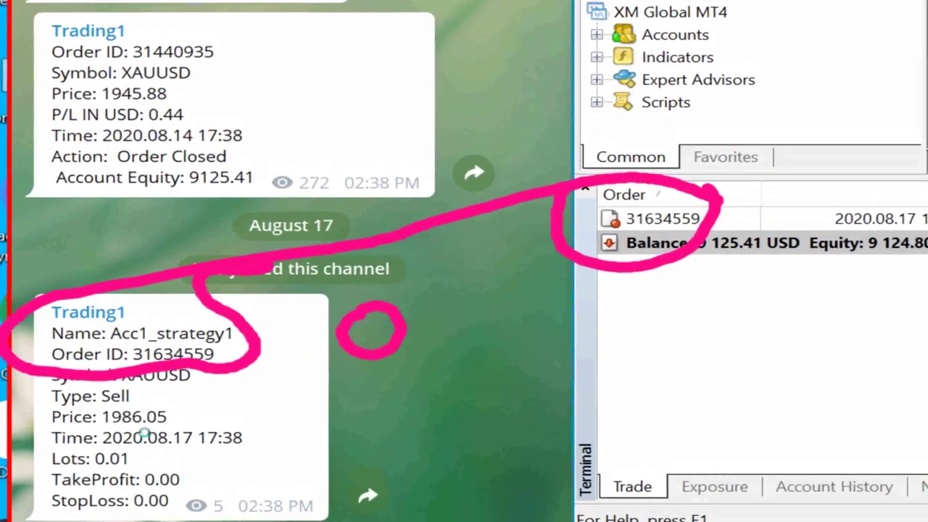
left_click_drag(428, 315, 472, 311)
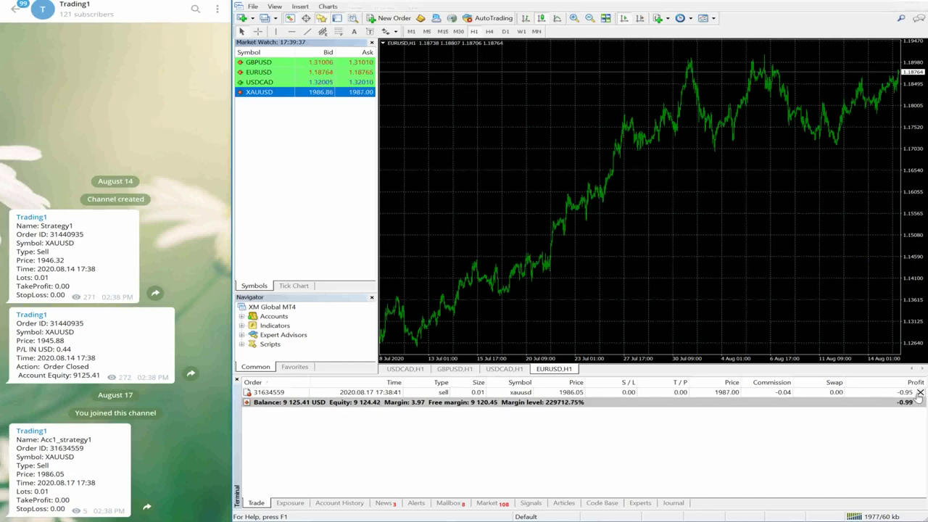
- Close the XAUUSD sell at 1987.09 for −1.04 via One-Click Trading, then view Account History
key("alt+t")
left_click(382, 338)
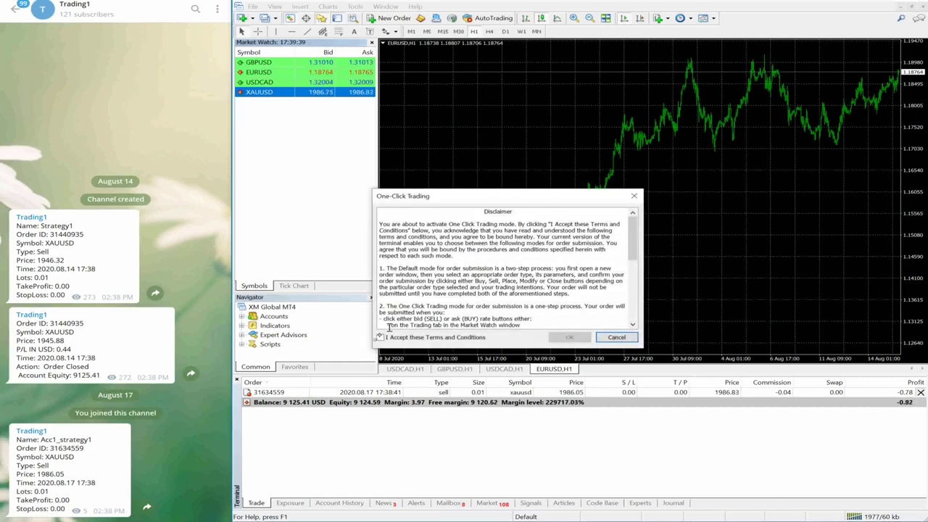
left_click(569, 337)
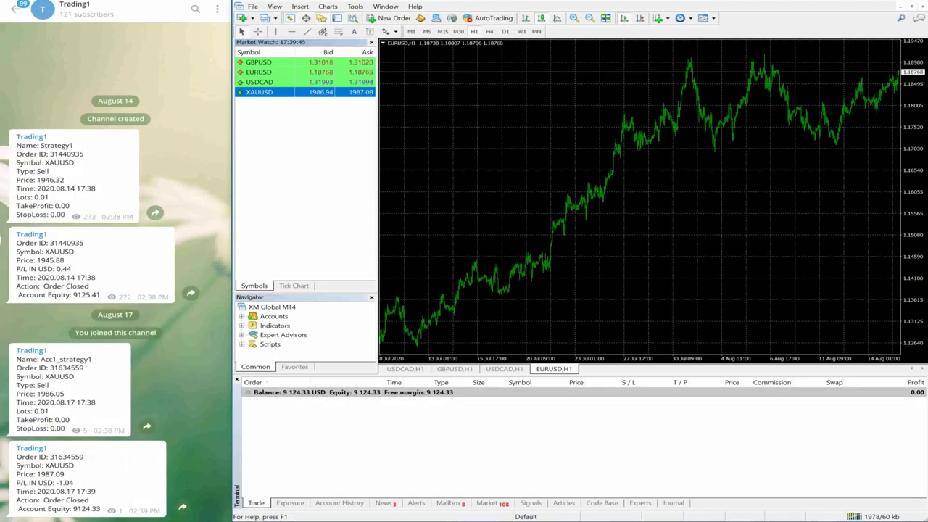
left_click(335, 503)
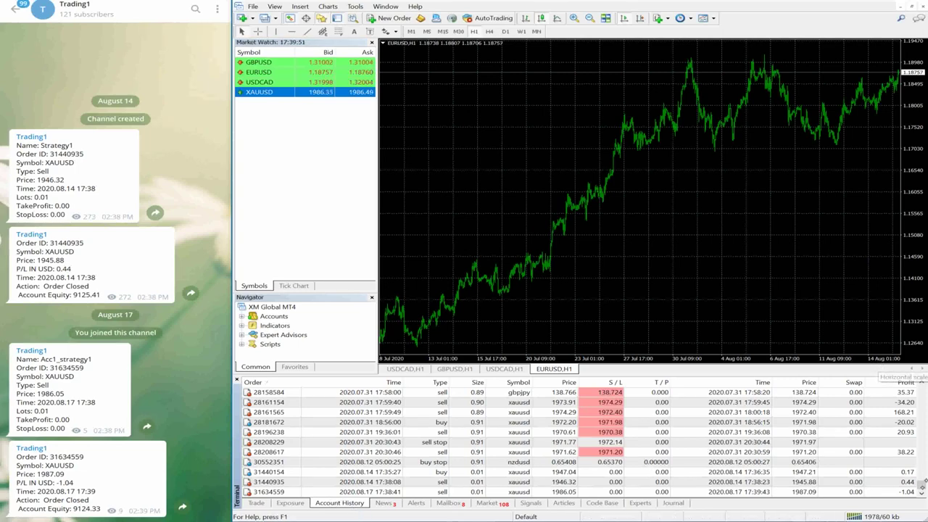
left_click(921, 492)
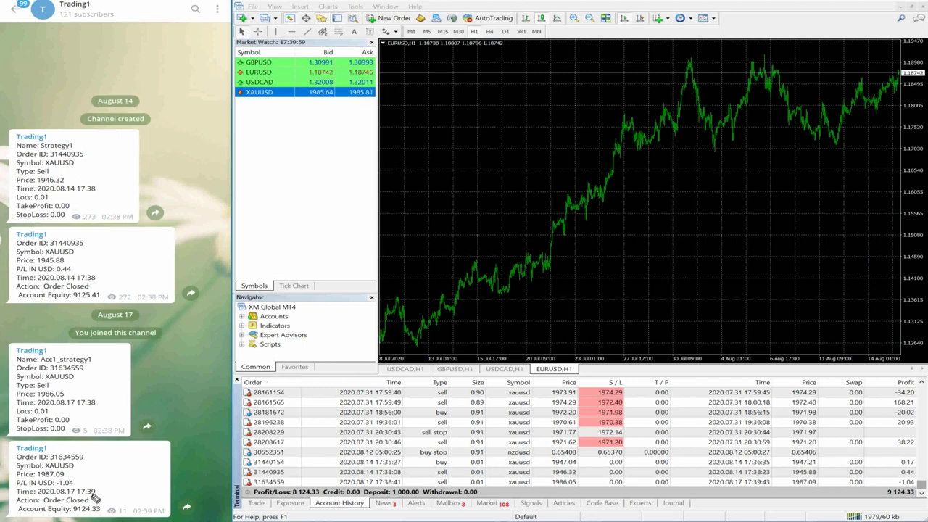
mouse_move(82, 482)
left_mouse_down()
mouse_move(42, 486)
mouse_move(7, 501)
mouse_move(48, 509)
mouse_move(79, 478)
left_mouse_up()
mouse_move(917, 483)
left_mouse_down()
mouse_move(881, 504)
mouse_move(904, 513)
mouse_move(919, 506)
mouse_move(906, 477)
left_mouse_up()
mouse_move(83, 482)
left_mouse_down()
mouse_move(190, 475)
mouse_move(405, 491)
mouse_move(589, 465)
mouse_move(876, 488)
left_mouse_up()
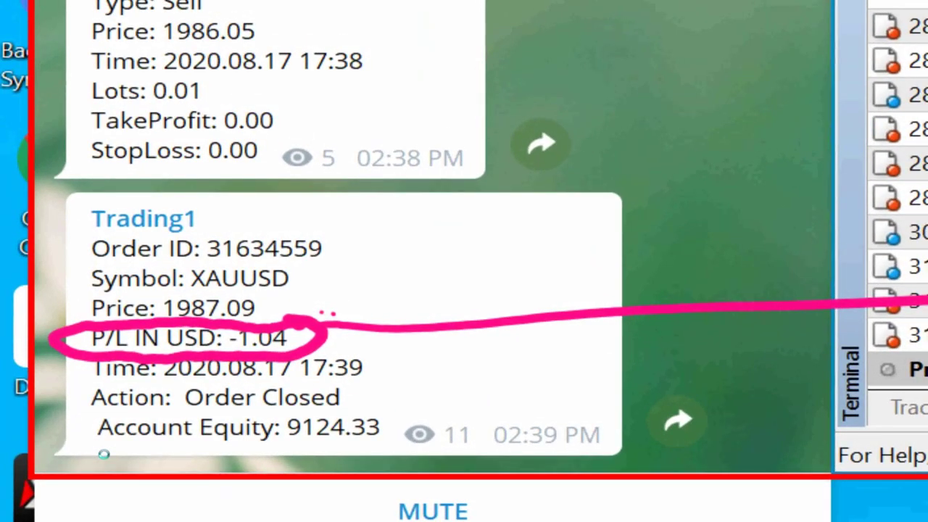
left_click_drag(93, 386, 397, 380)
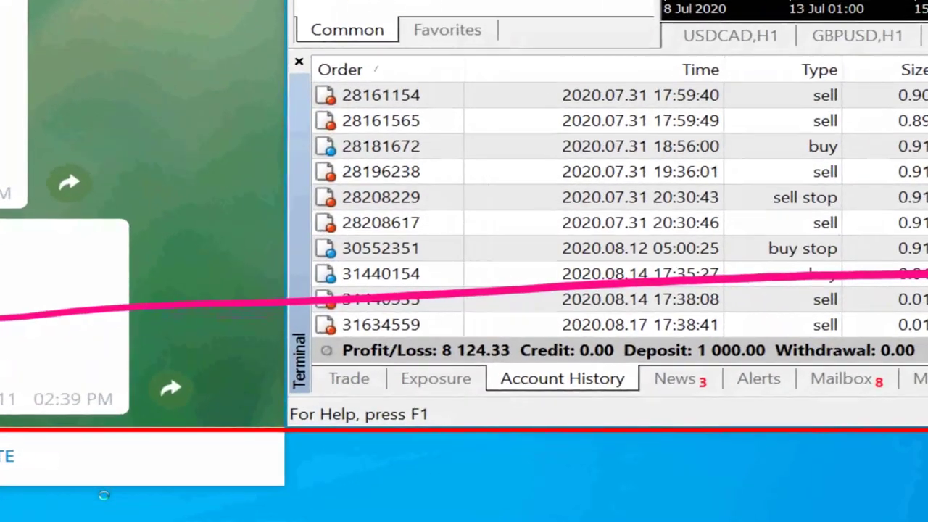
left_click_drag(554, 338, 573, 341)
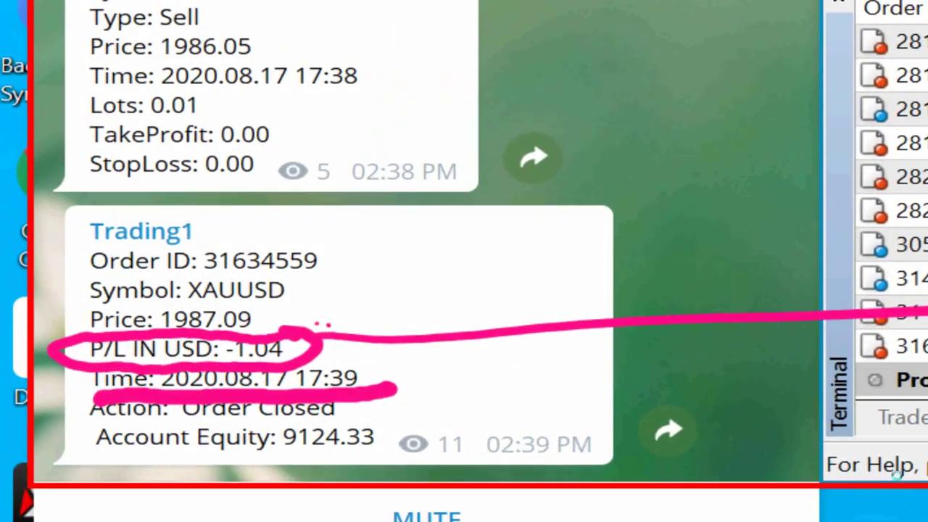
mouse_move(290, 341)
left_mouse_down()
mouse_move(234, 319)
mouse_move(179, 338)
mouse_move(259, 379)
mouse_move(303, 332)
mouse_move(179, 356)
mouse_move(312, 361)
mouse_move(226, 323)
left_mouse_up()
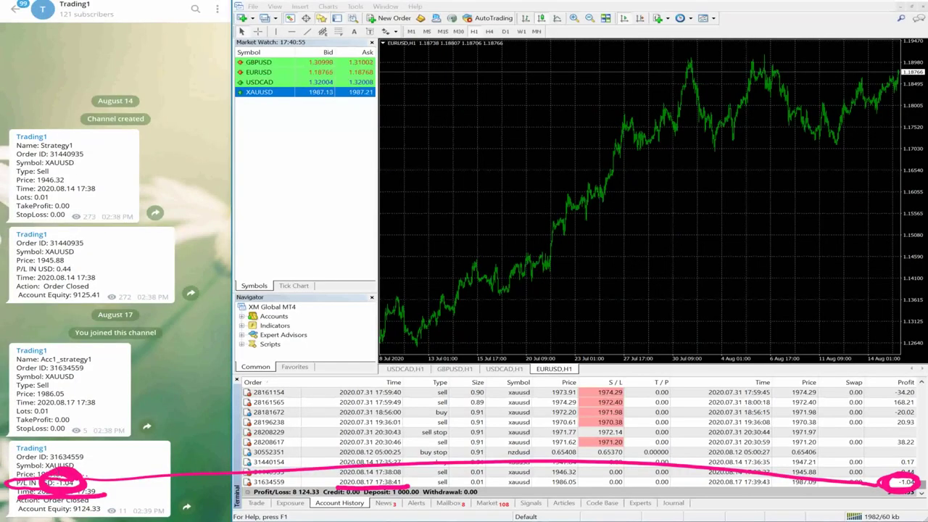
left_click_drag(464, 444, 536, 398)
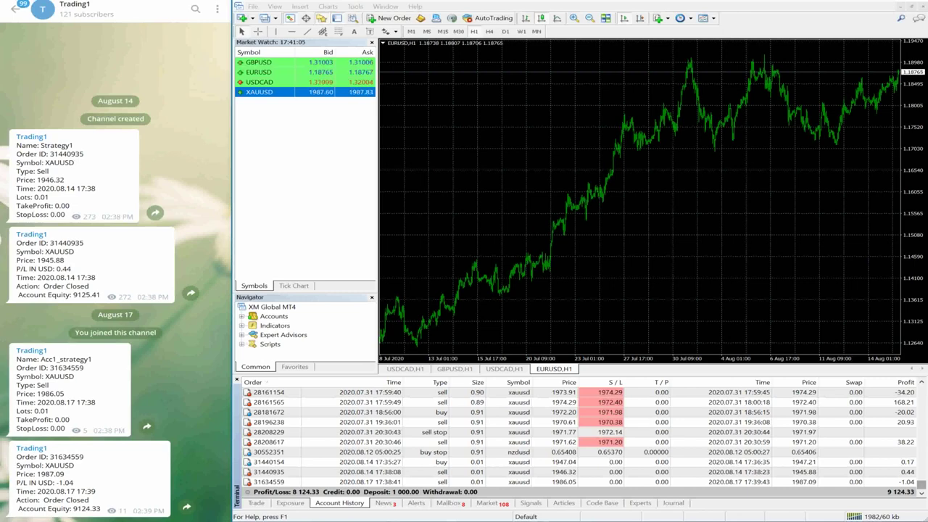
- Open an XAUUSD sell and a 0.01-lot XAUUSD buy at market
left_click(256, 502)
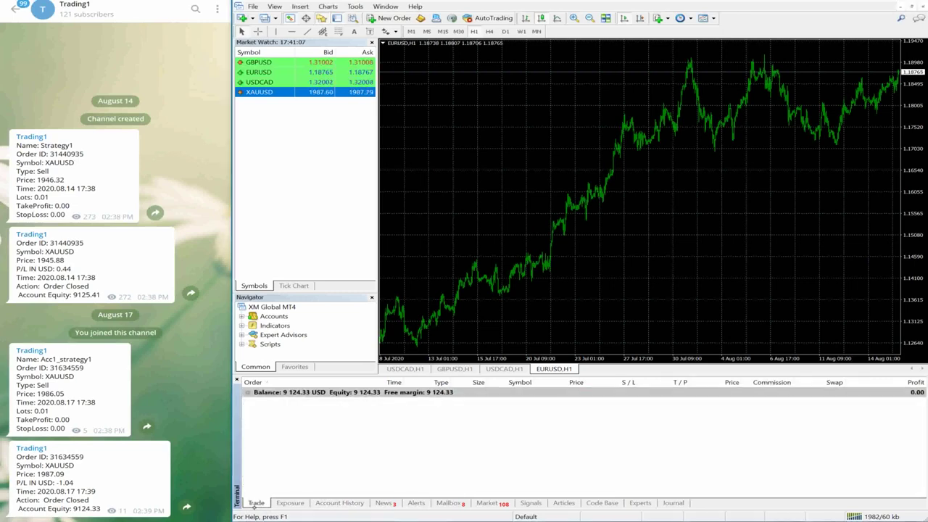
double_click(264, 93)
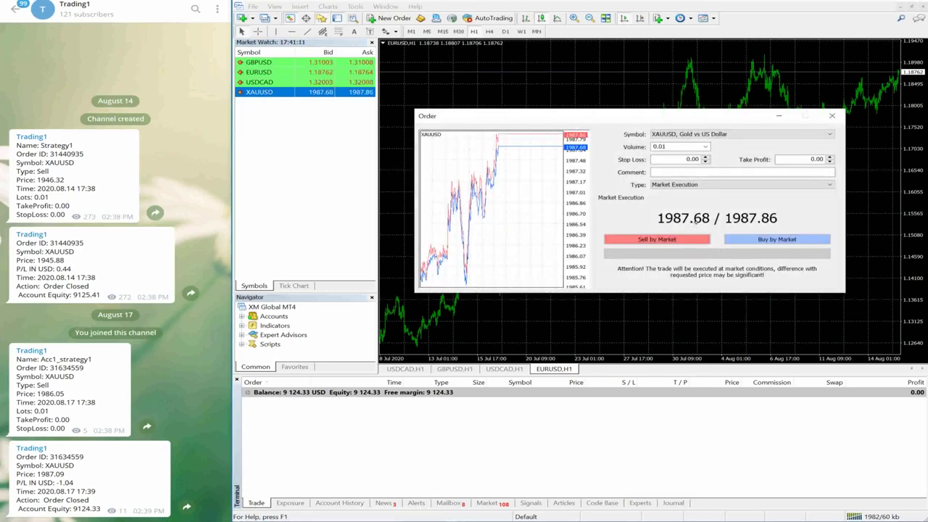
left_click(685, 239)
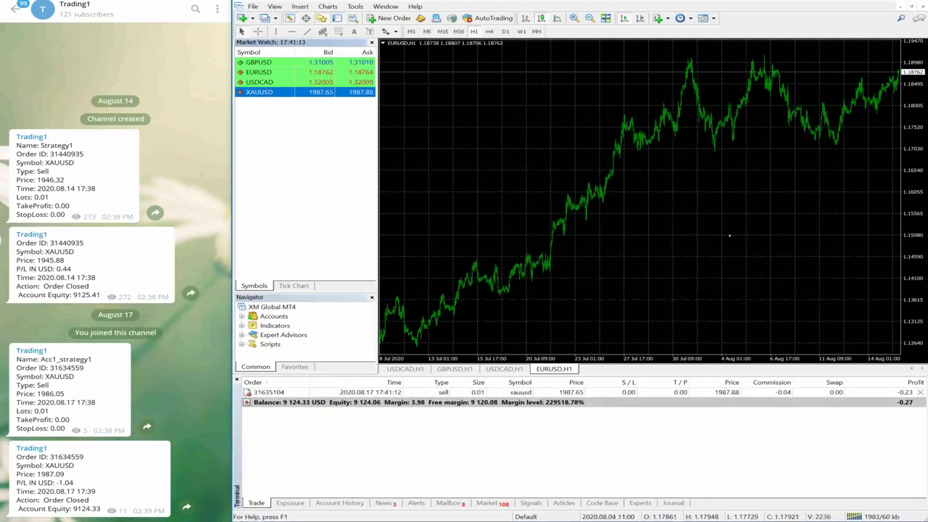
double_click(248, 92)
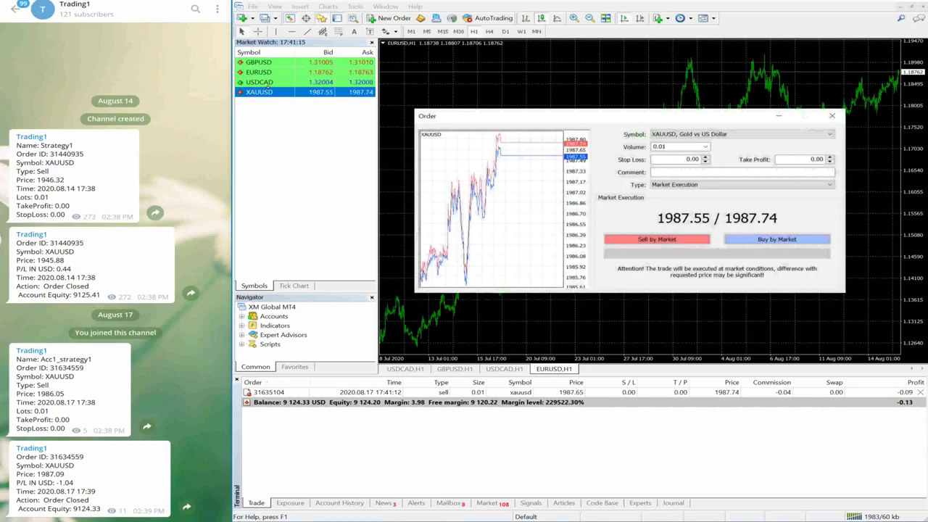
left_click(778, 240)
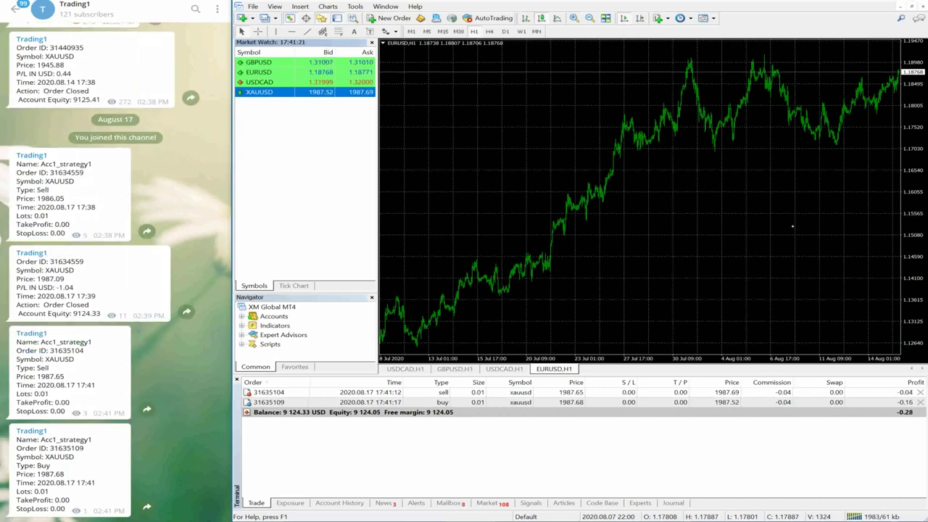
- Close positions 31635109 and 31635104, check the channel, then view closed-order history
left_click(920, 402)
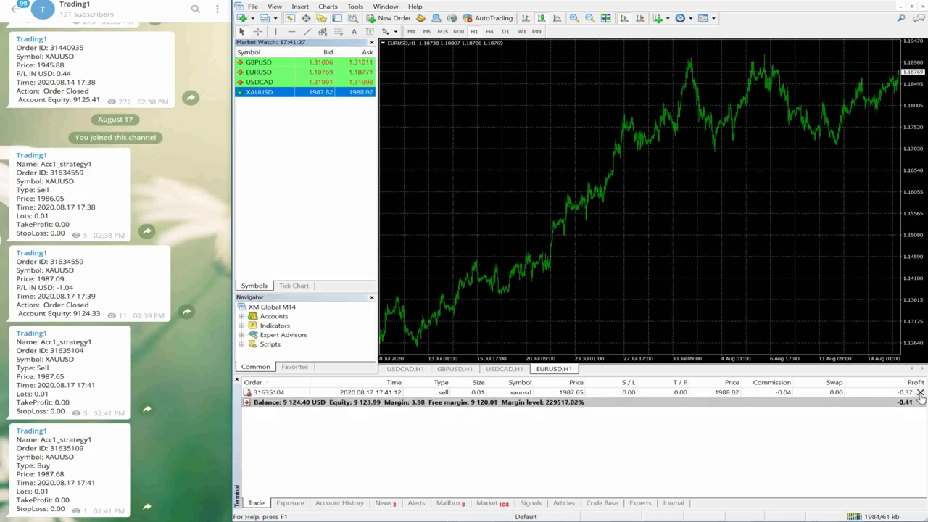
left_click(920, 392)
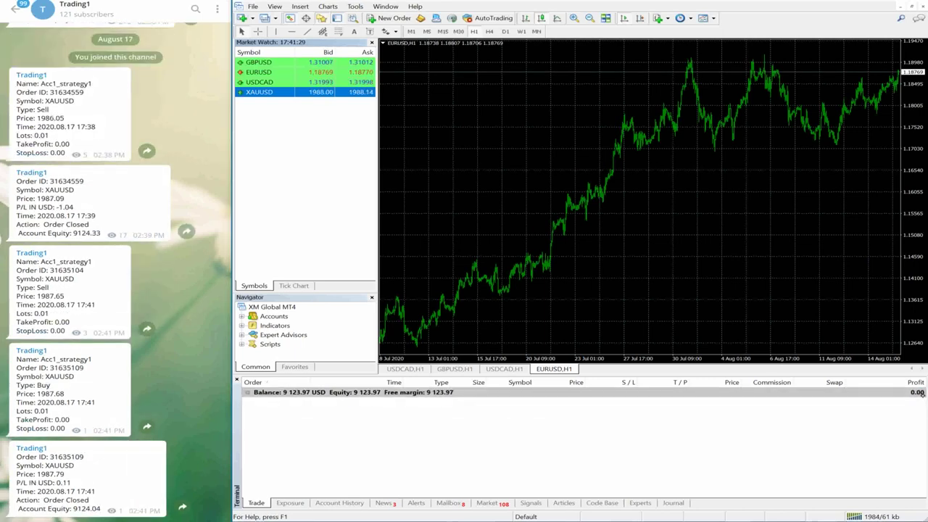
left_click(202, 183)
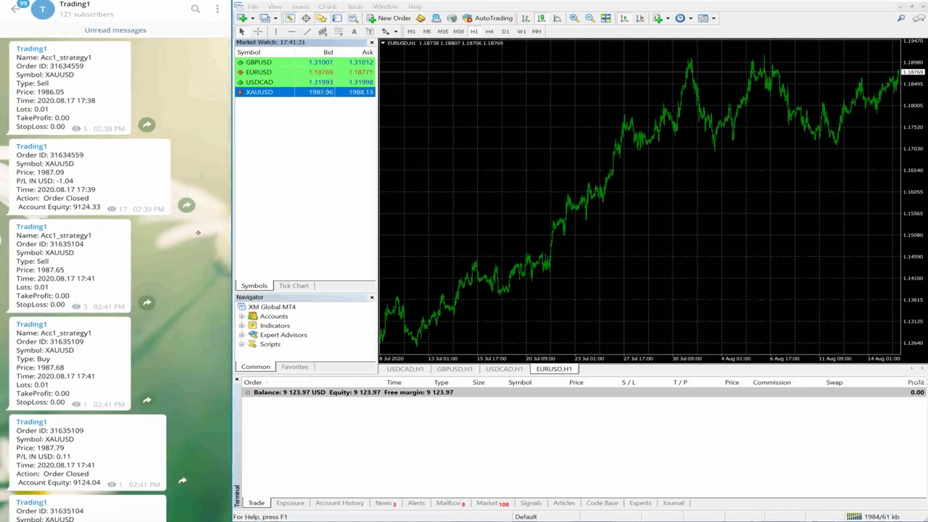
scroll(202, 183, "down", 1)
left_click(345, 511)
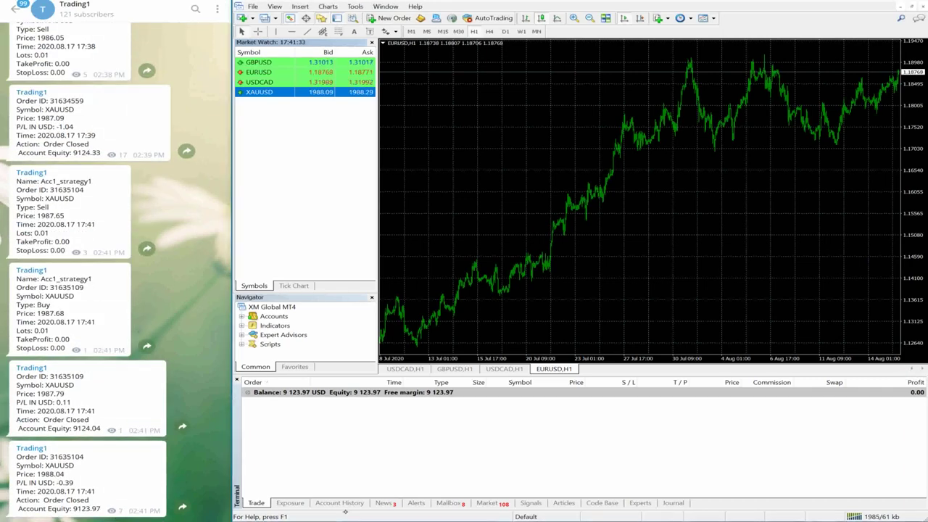
left_click(340, 503)
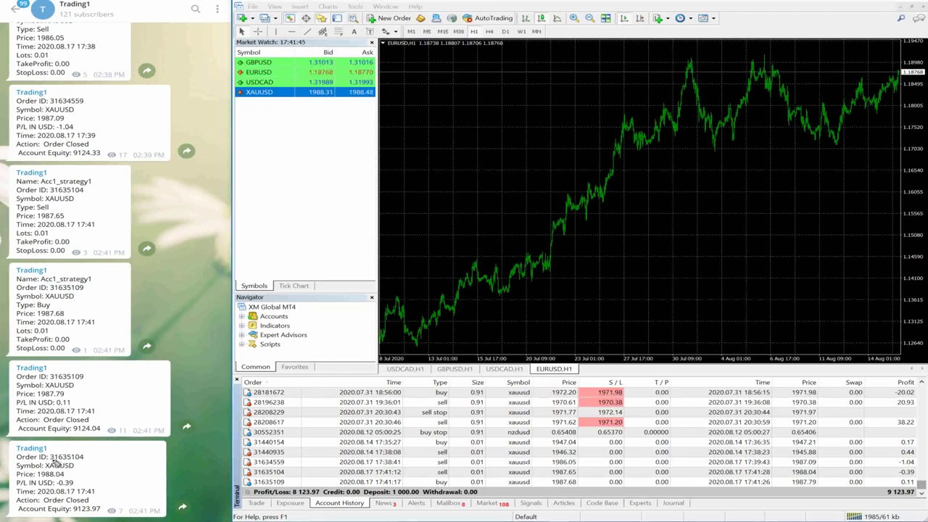
left_click_drag(53, 461, 84, 457)
left_click_drag(17, 462, 86, 458)
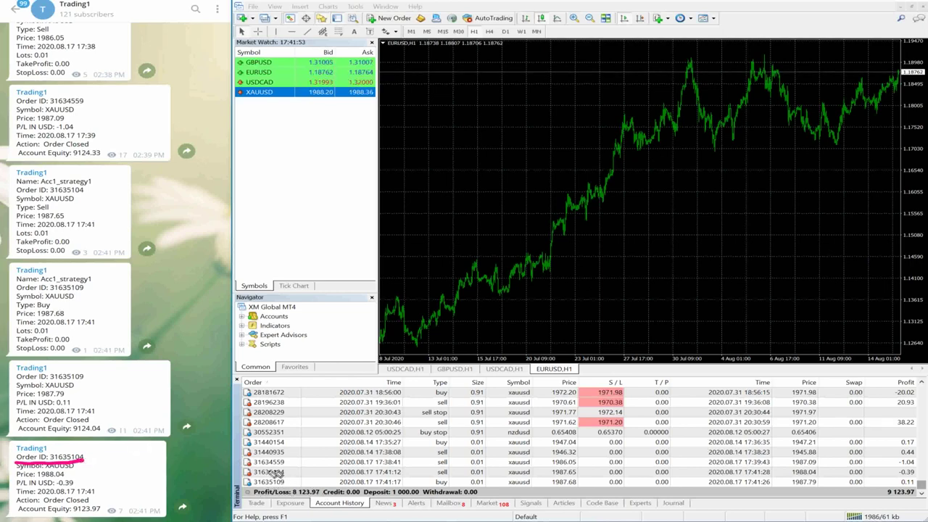
mouse_move(281, 470)
left_mouse_down()
mouse_move(247, 469)
mouse_move(284, 478)
mouse_move(289, 467)
left_mouse_up()
mouse_move(69, 490)
left_mouse_down()
mouse_move(81, 481)
mouse_move(58, 475)
mouse_move(75, 493)
mouse_move(81, 477)
left_mouse_up()
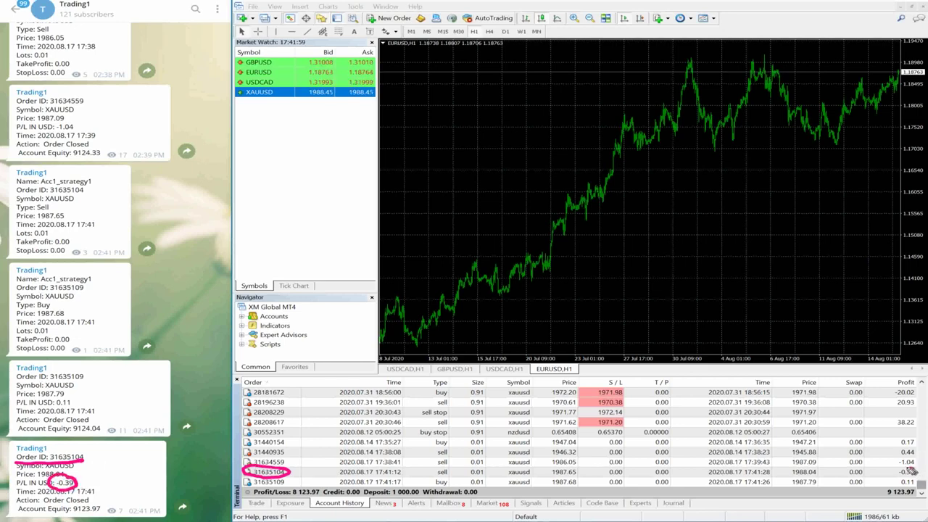
mouse_move(910, 471)
left_mouse_down()
mouse_move(890, 476)
mouse_move(911, 461)
left_mouse_up()
mouse_move(86, 375)
left_mouse_down()
mouse_move(43, 371)
mouse_move(93, 384)
mouse_move(81, 372)
mouse_move(160, 471)
mouse_move(286, 490)
left_mouse_up()
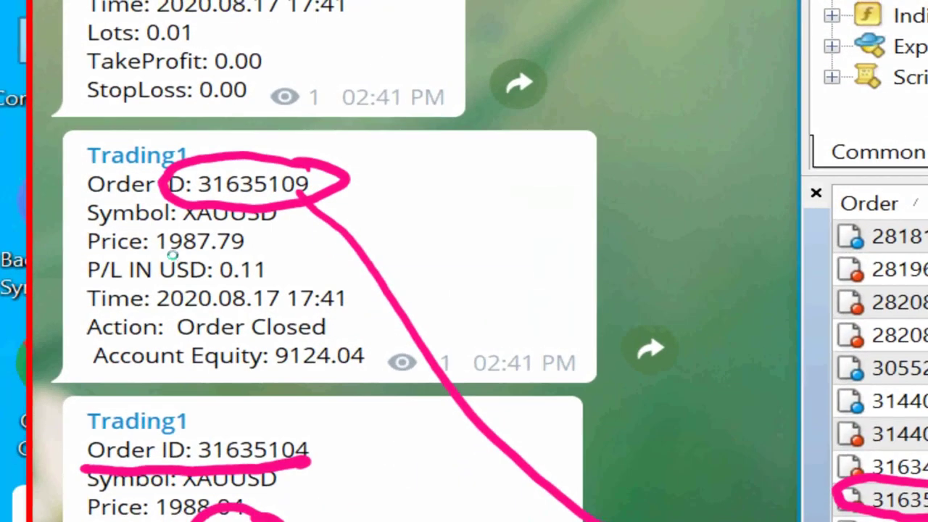
mouse_move(184, 299)
left_mouse_down()
mouse_move(286, 303)
mouse_move(181, 300)
left_mouse_up()
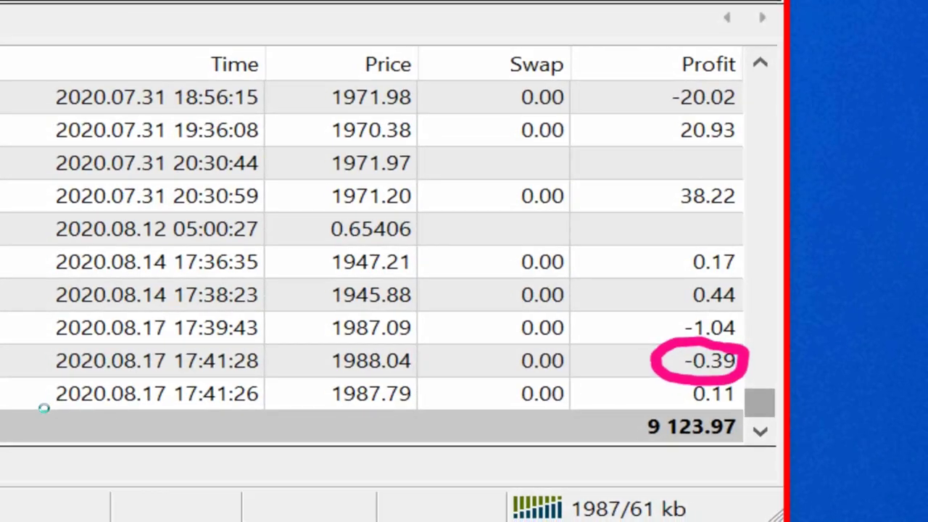
mouse_move(678, 409)
left_mouse_down()
mouse_move(748, 415)
mouse_move(689, 413)
mouse_move(736, 413)
left_mouse_up()
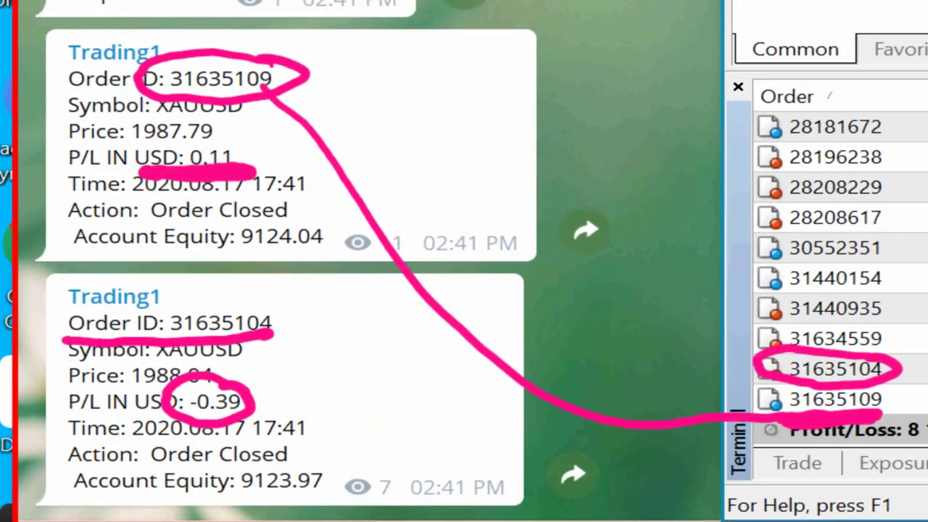
mouse_move(288, 325)
left_mouse_down()
mouse_move(336, 318)
mouse_move(440, 340)
mouse_move(571, 343)
mouse_move(758, 368)
left_mouse_up()
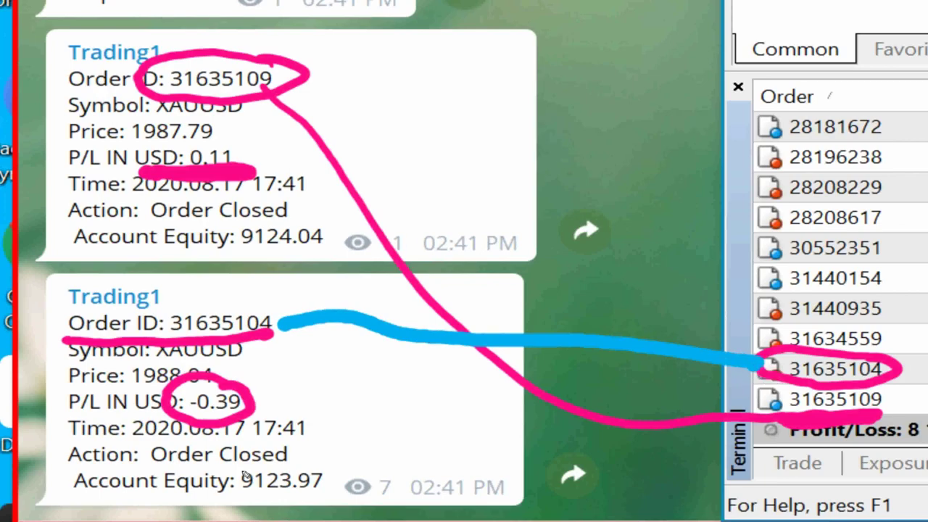
mouse_move(245, 363)
left_mouse_down()
mouse_move(222, 377)
mouse_move(244, 439)
mouse_move(217, 376)
left_mouse_up()
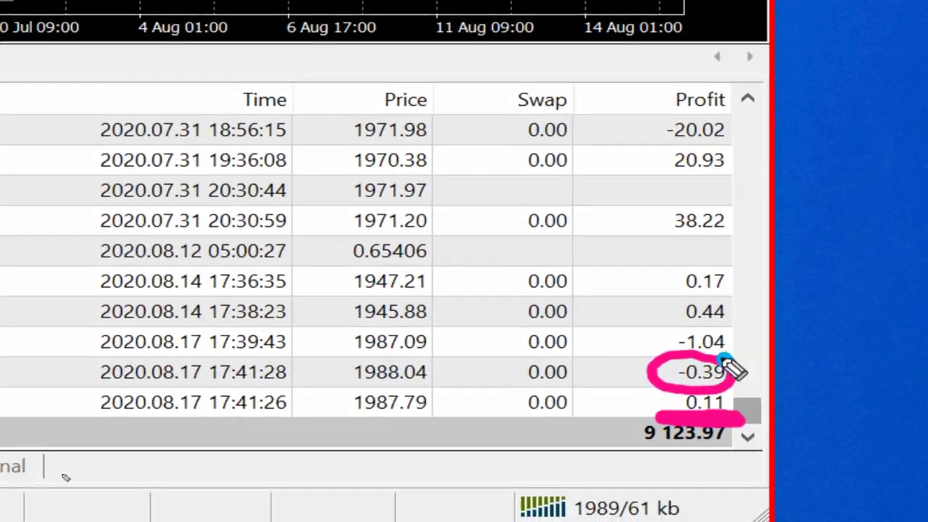
mouse_move(718, 373)
left_mouse_down()
mouse_move(636, 374)
mouse_move(685, 391)
mouse_move(749, 377)
left_mouse_up()
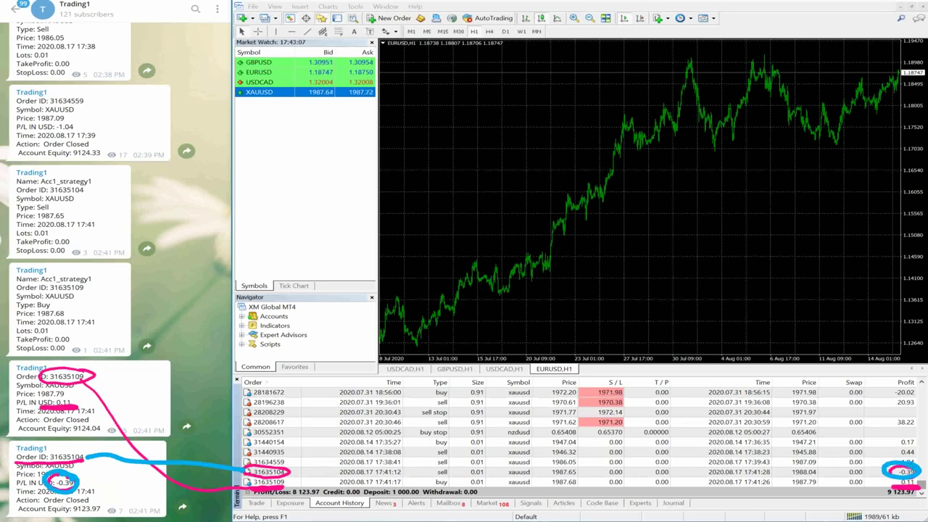
key("Escape")
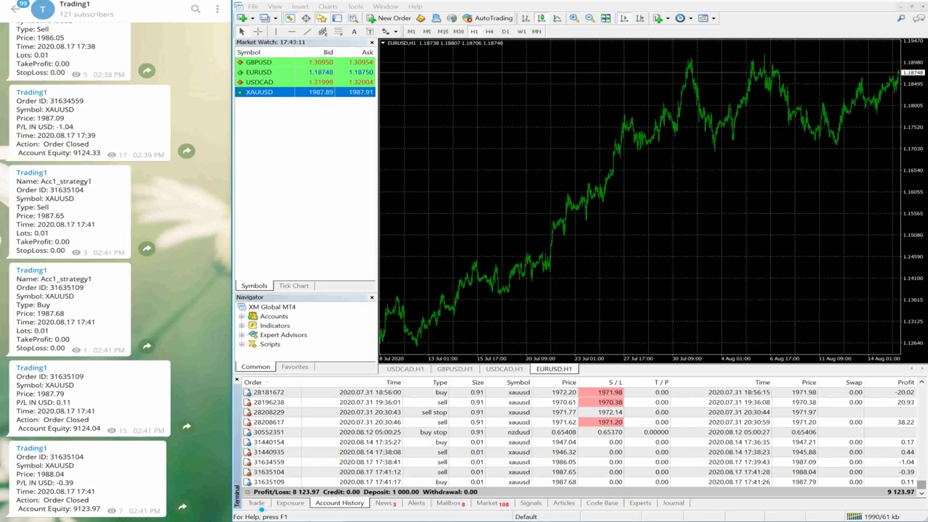
- Sell 0.01 lot of GBPUSD at 1.30949 and mark the matching Telegram signal
left_click(257, 503)
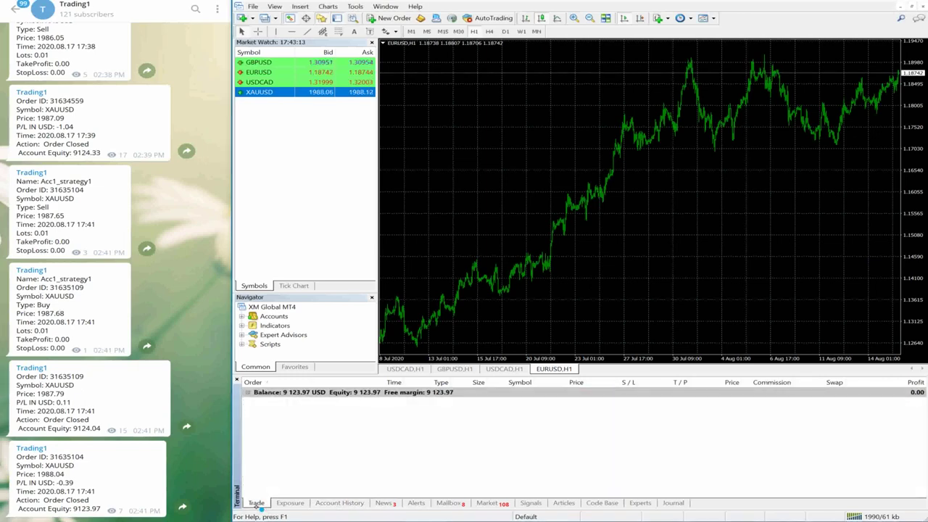
right_click(268, 63)
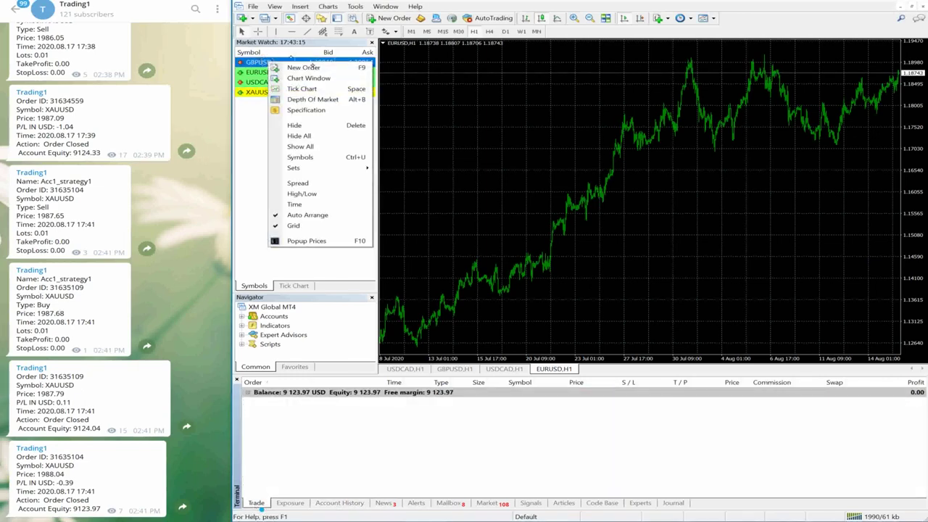
left_click(303, 67)
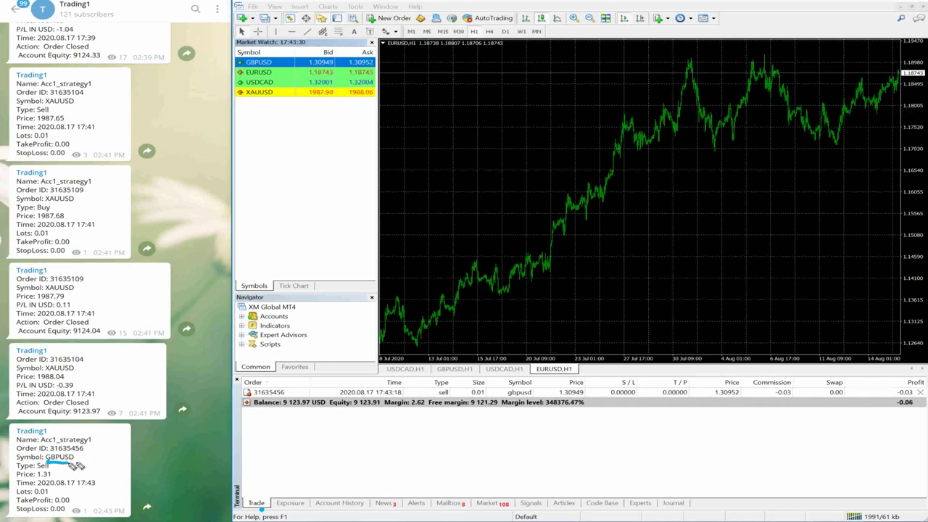
left_click_drag(39, 465, 75, 458)
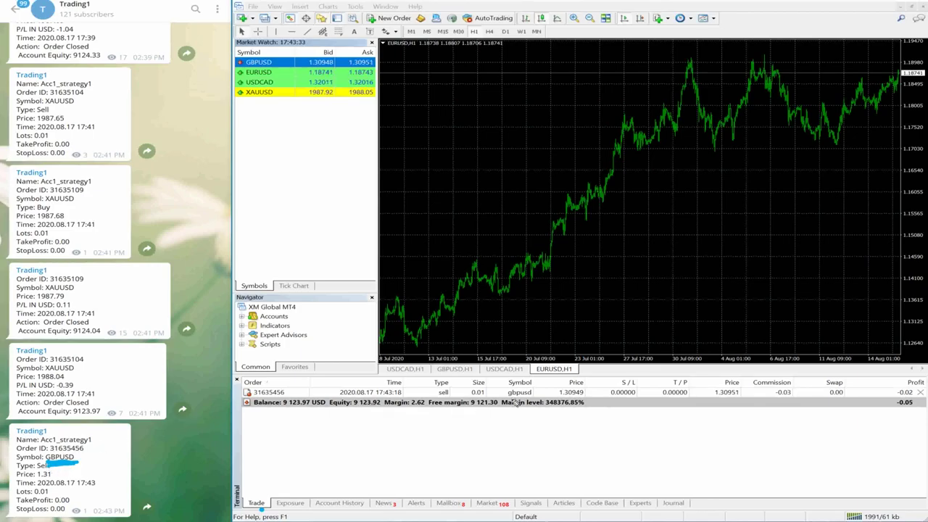
left_click_drag(516, 398, 535, 398)
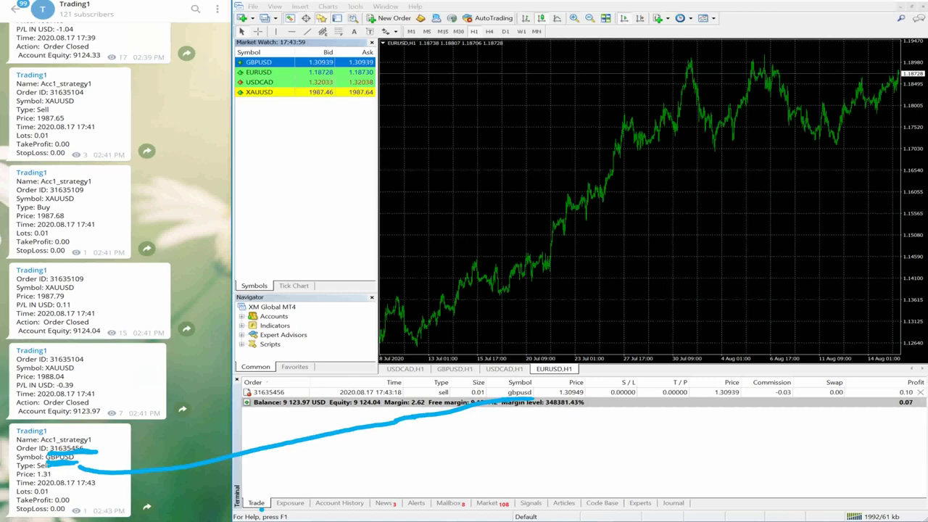
- Close the GBPUSD sell for +0.09 and scroll Account History to the latest closed orders
left_click(920, 392)
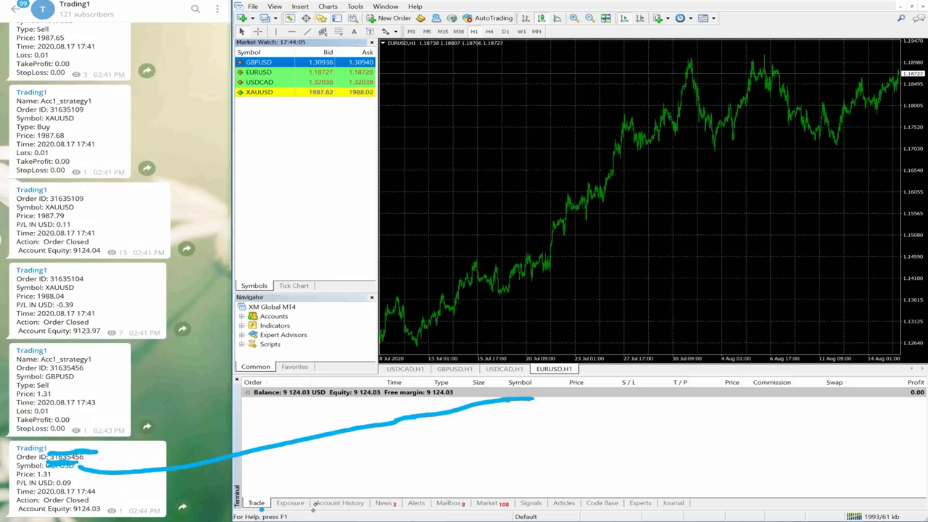
left_click(338, 502)
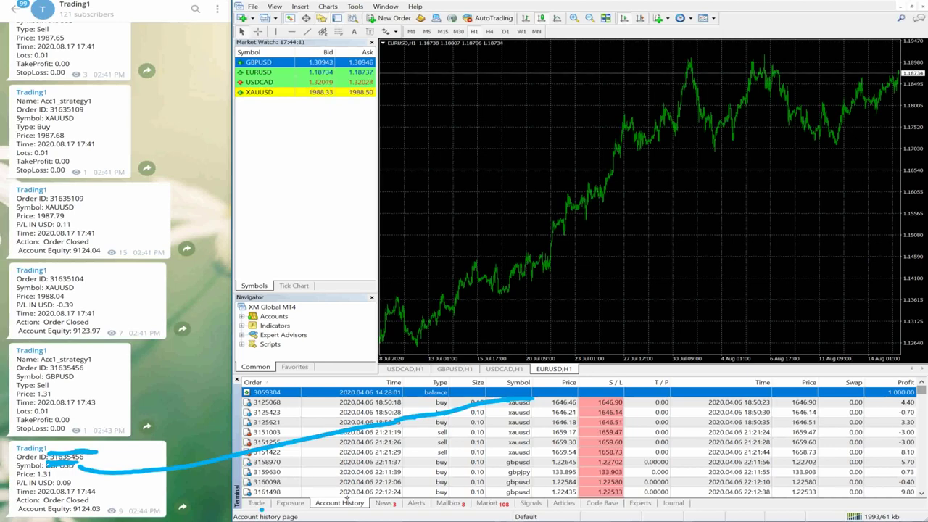
scroll(580, 442, "down", 10)
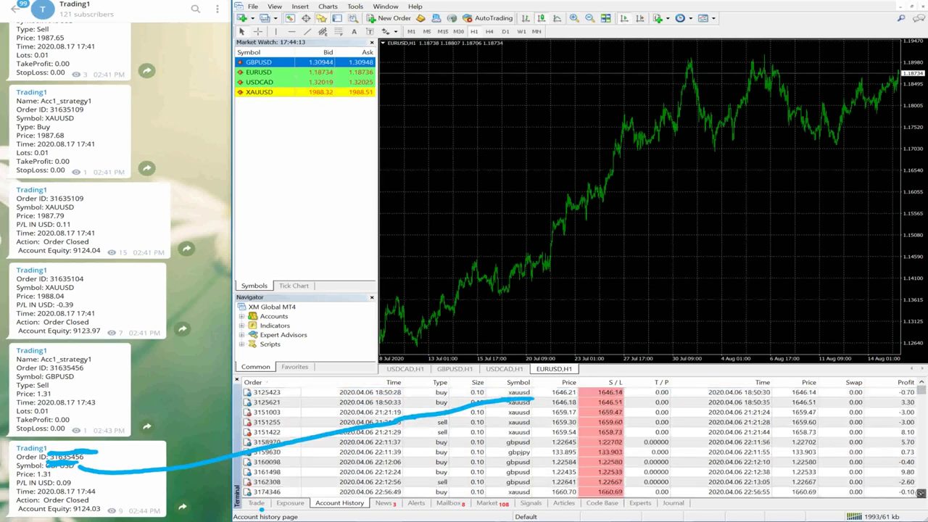
scroll(580, 442, "down", 5)
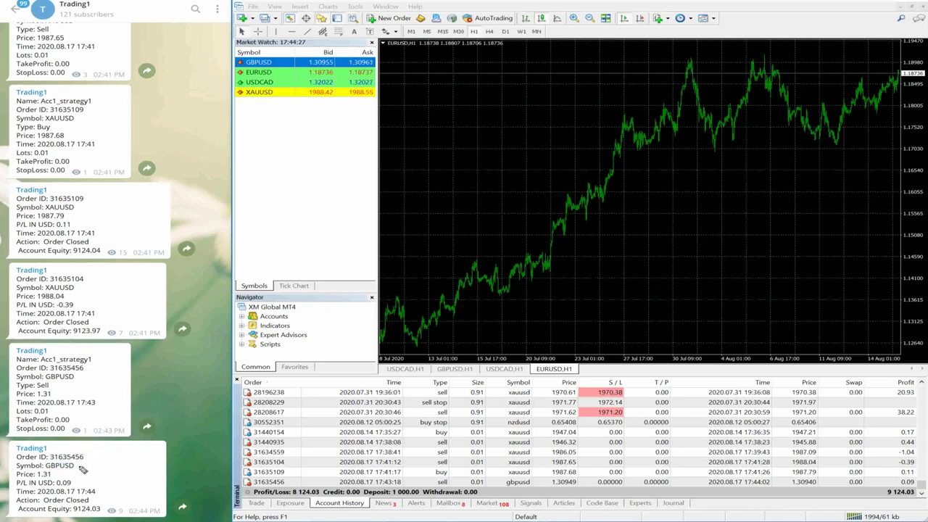
mouse_move(91, 452)
left_mouse_down()
mouse_move(42, 463)
mouse_move(92, 461)
mouse_move(85, 452)
mouse_move(165, 455)
mouse_move(225, 485)
mouse_move(300, 475)
mouse_move(292, 494)
mouse_move(248, 495)
mouse_move(250, 476)
left_mouse_up()
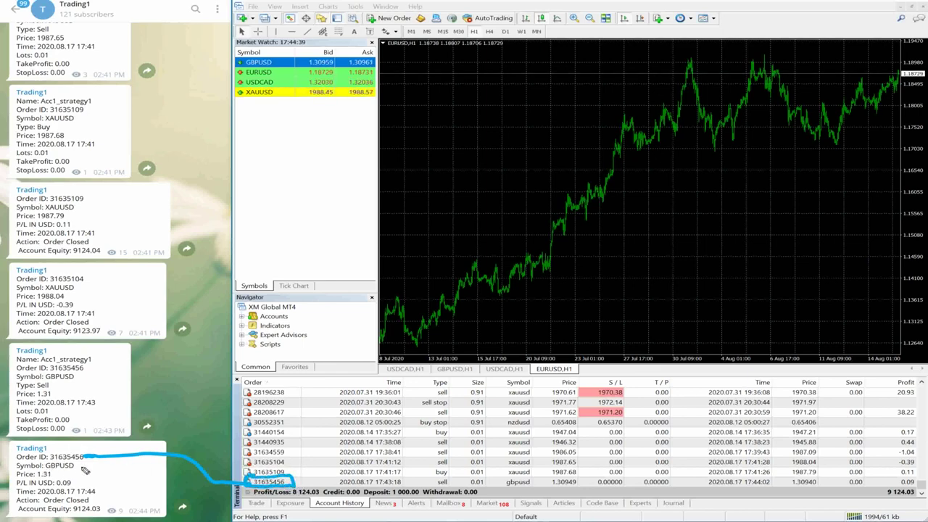
mouse_move(83, 469)
left_mouse_down()
mouse_move(239, 516)
mouse_move(433, 509)
mouse_move(525, 493)
left_mouse_up()
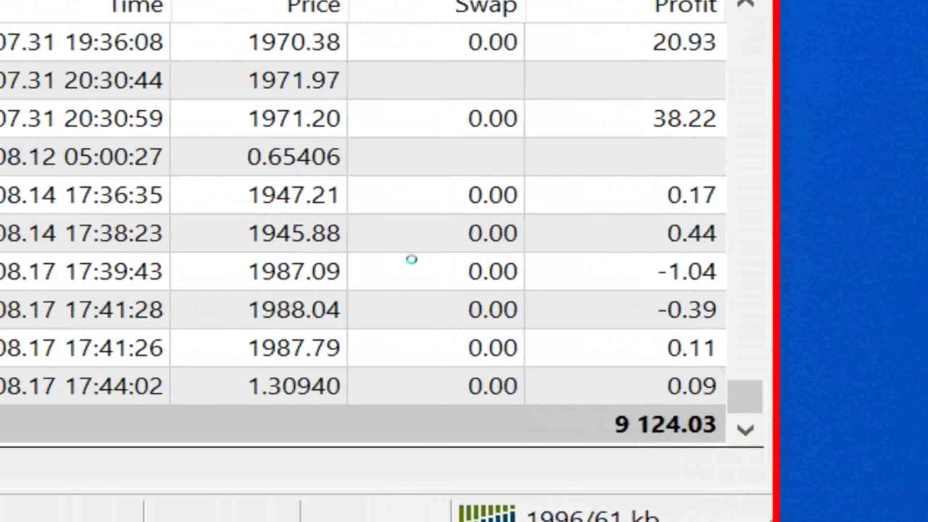
- Circle the 0.09 profit in history and Telegram, then show the empty open-trades list
mouse_move(665, 352)
left_mouse_down()
mouse_move(627, 418)
mouse_move(714, 411)
mouse_move(682, 369)
mouse_move(646, 363)
left_mouse_up()
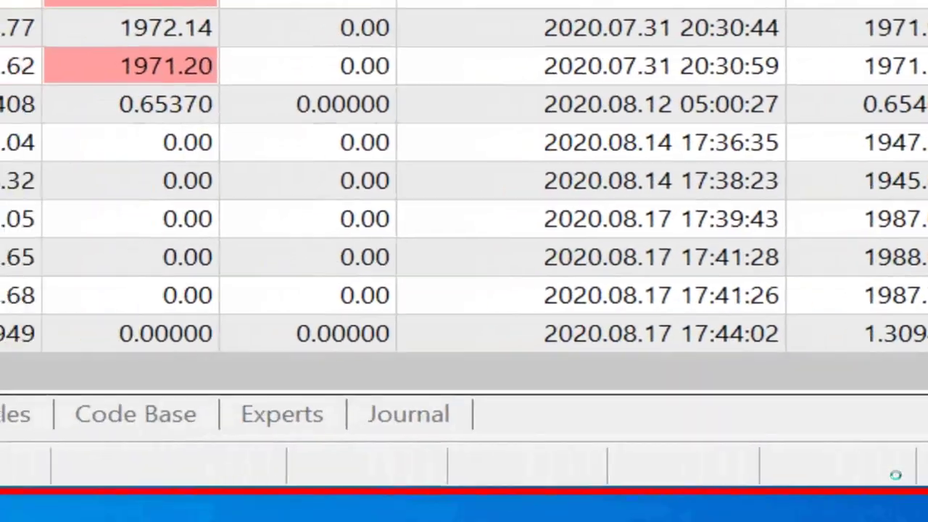
mouse_move(145, 497)
left_mouse_down()
mouse_move(869, 352)
mouse_move(507, 276)
left_mouse_up()
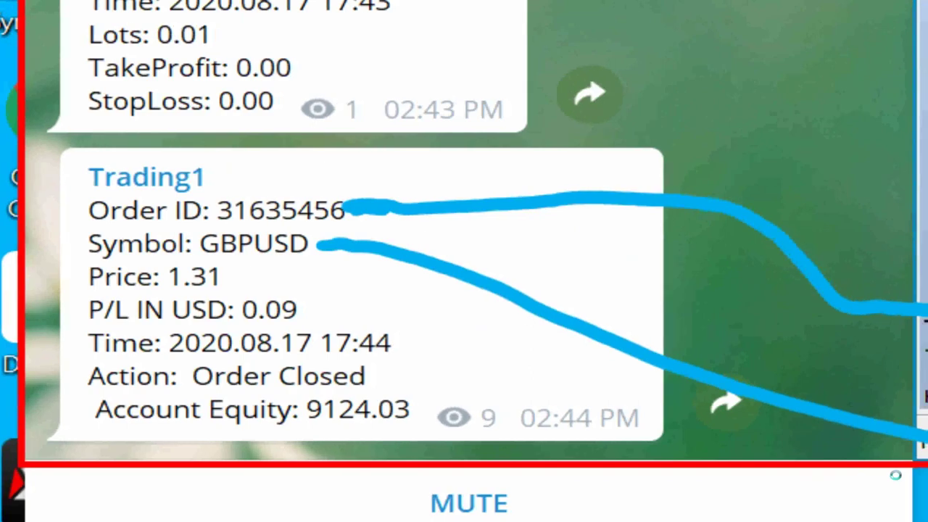
mouse_move(282, 293)
left_mouse_down()
mouse_move(226, 292)
mouse_move(237, 338)
mouse_move(304, 297)
left_mouse_up()
mouse_move(417, 397)
left_mouse_down()
mouse_move(366, 391)
mouse_move(379, 462)
mouse_move(281, 402)
mouse_move(427, 381)
left_mouse_up()
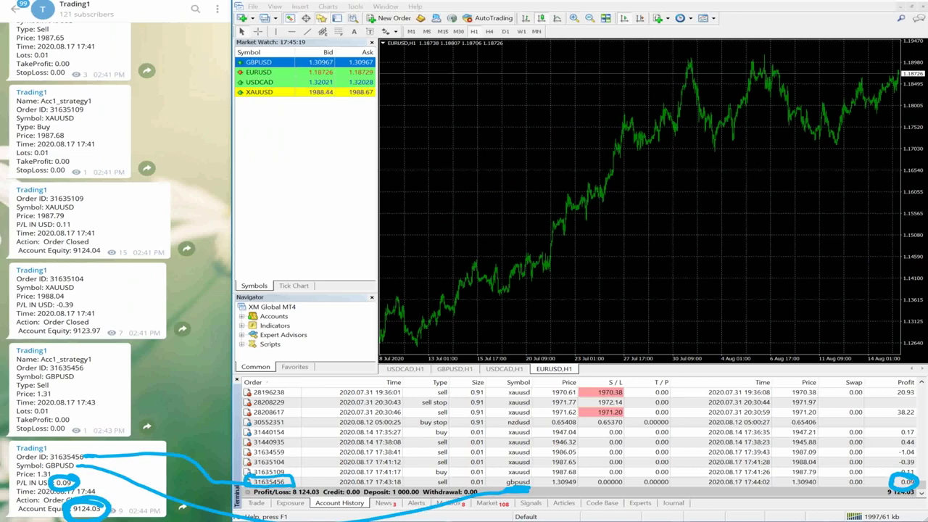
left_click(256, 502)
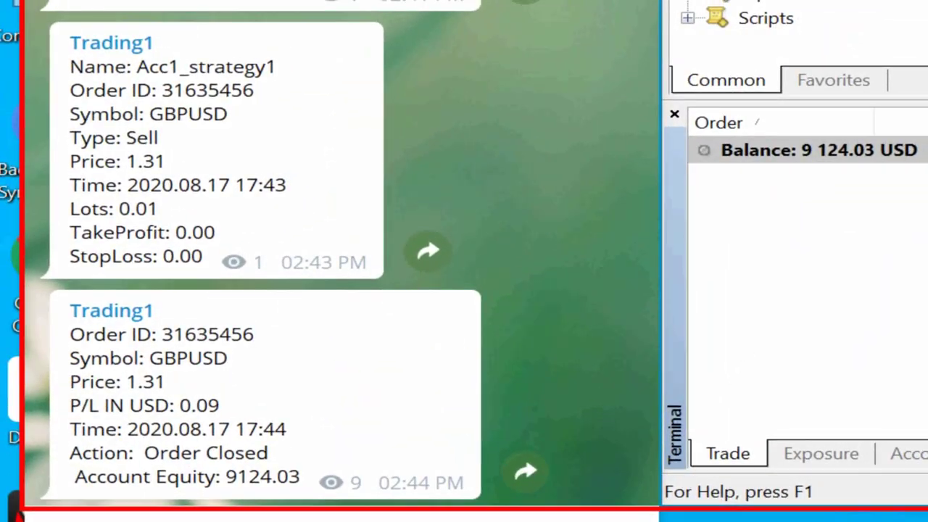
- Circle Telegram's Account Equity 9124.03 and the 9 124.03 balance and equity, then link them
mouse_move(301, 462)
left_mouse_down()
mouse_move(87, 450)
mouse_move(58, 475)
mouse_move(76, 501)
mouse_move(164, 511)
mouse_move(282, 497)
mouse_move(306, 468)
left_mouse_up()
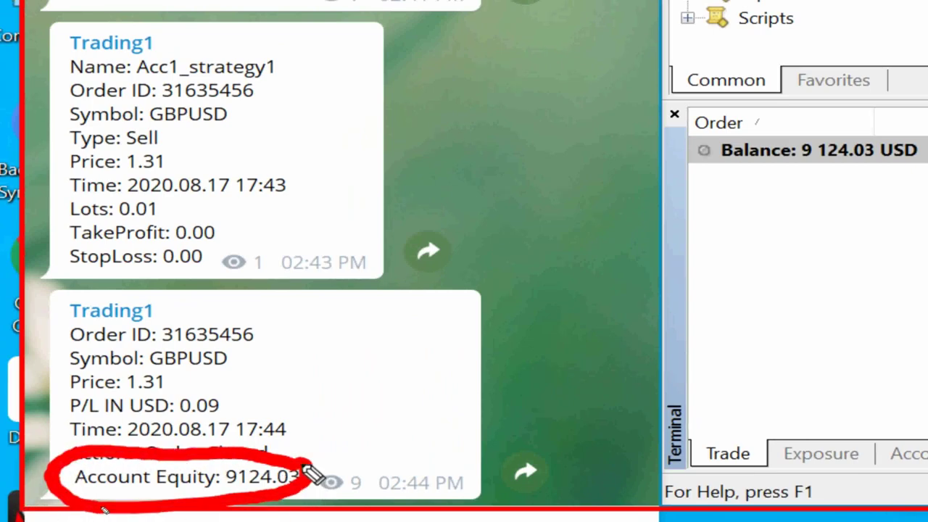
mouse_move(870, 114)
left_mouse_down()
mouse_move(758, 121)
mouse_move(787, 213)
mouse_move(915, 153)
mouse_move(883, 124)
left_mouse_up()
left_click_drag(849, 325, 897, 310)
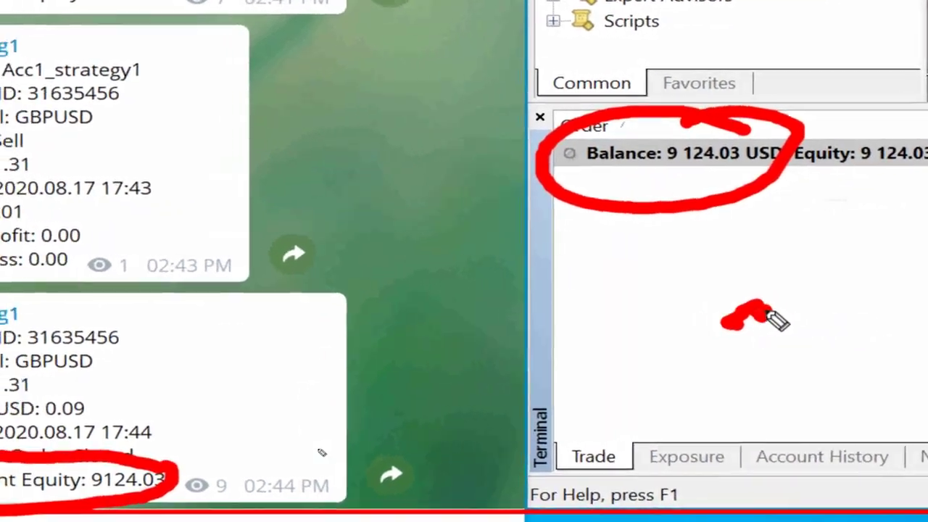
mouse_move(870, 190)
left_mouse_down()
mouse_move(921, 190)
mouse_move(659, 322)
left_mouse_up()
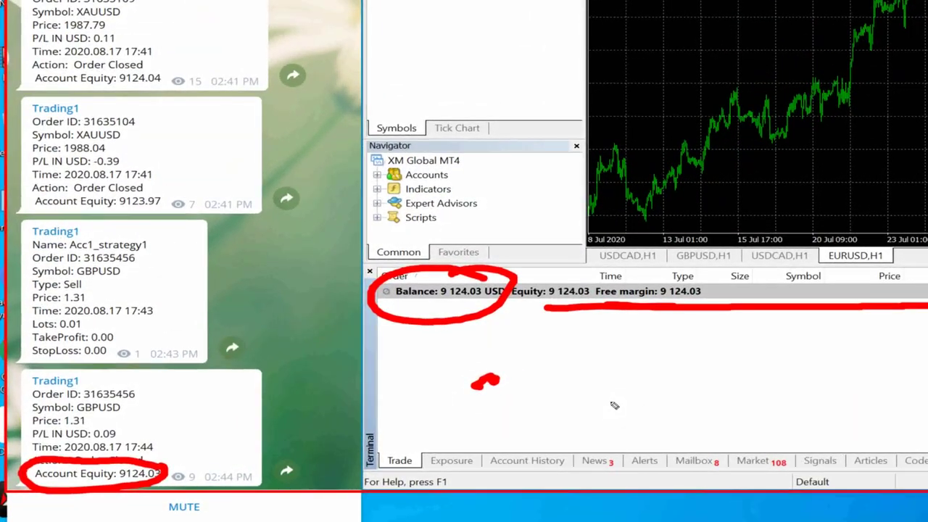
left_click_drag(116, 434, 156, 419)
mouse_move(226, 442)
left_mouse_down()
mouse_move(390, 341)
mouse_move(601, 299)
mouse_move(565, 259)
mouse_move(503, 300)
mouse_move(530, 341)
mouse_move(603, 319)
left_mouse_up()
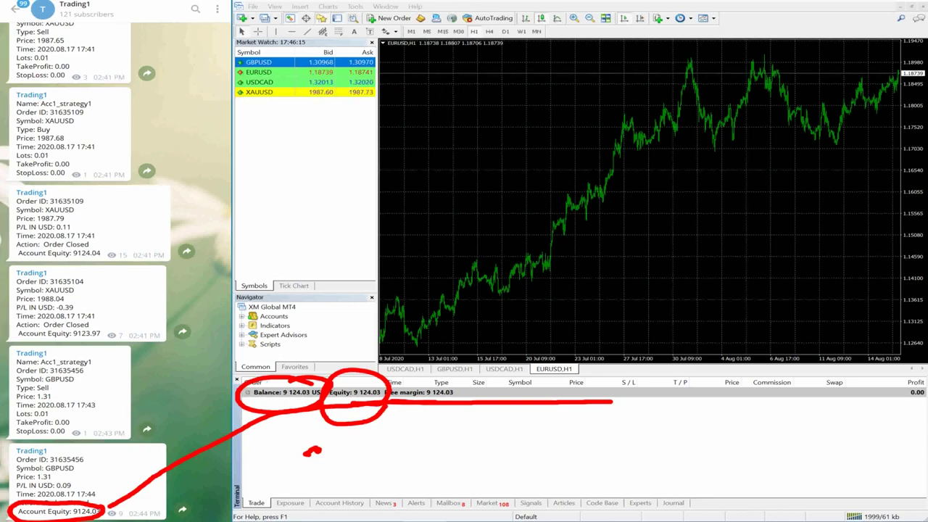
- Open 24x7copytrade1, circle Account1's 1000 USD capital and write 'Account 1 Strategy Capital=$1000'
left_click(16, 11)
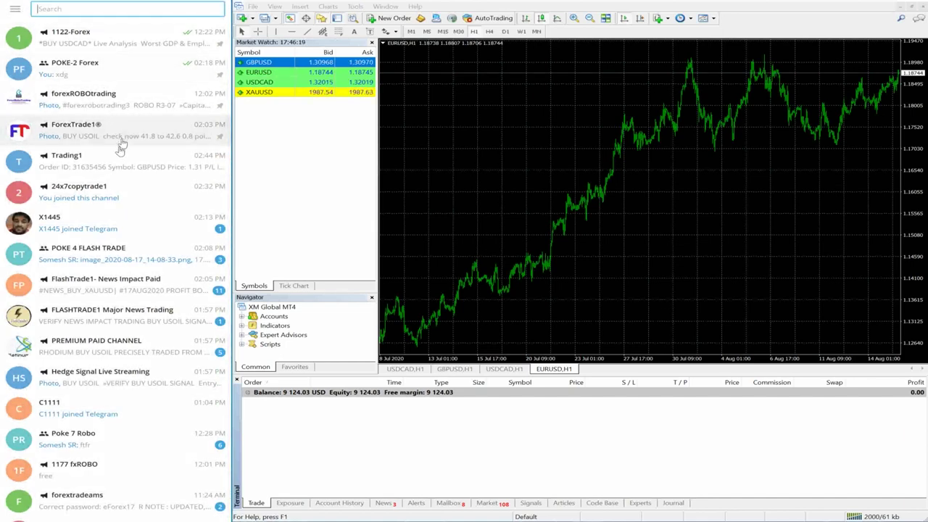
left_click(116, 185)
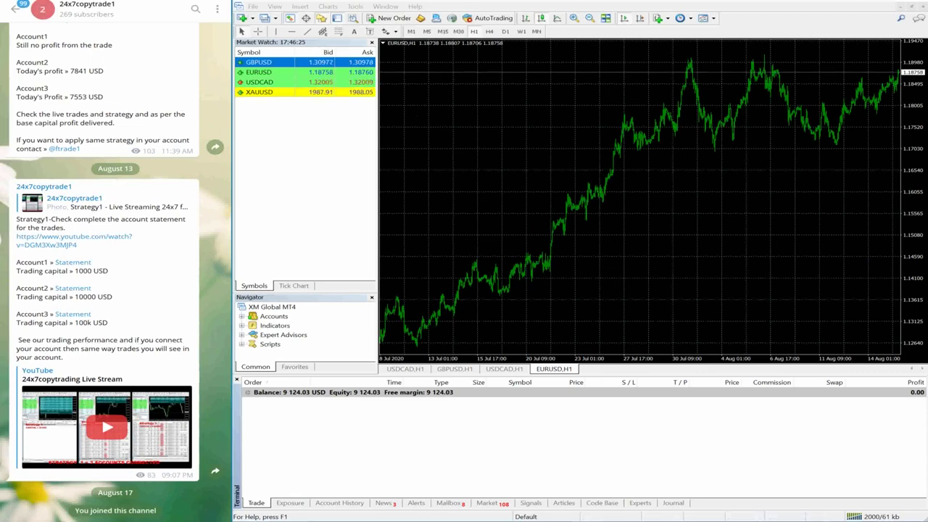
mouse_move(407, 132)
left_mouse_down()
mouse_move(480, 88)
mouse_move(562, 76)
left_mouse_up()
mouse_move(443, 150)
left_mouse_down()
mouse_move(429, 174)
mouse_move(528, 123)
mouse_move(554, 116)
mouse_move(568, 134)
left_mouse_up()
left_click_drag(580, 78, 589, 101)
mouse_move(109, 255)
left_mouse_down()
mouse_move(29, 249)
mouse_move(127, 272)
mouse_move(406, 169)
left_mouse_up()
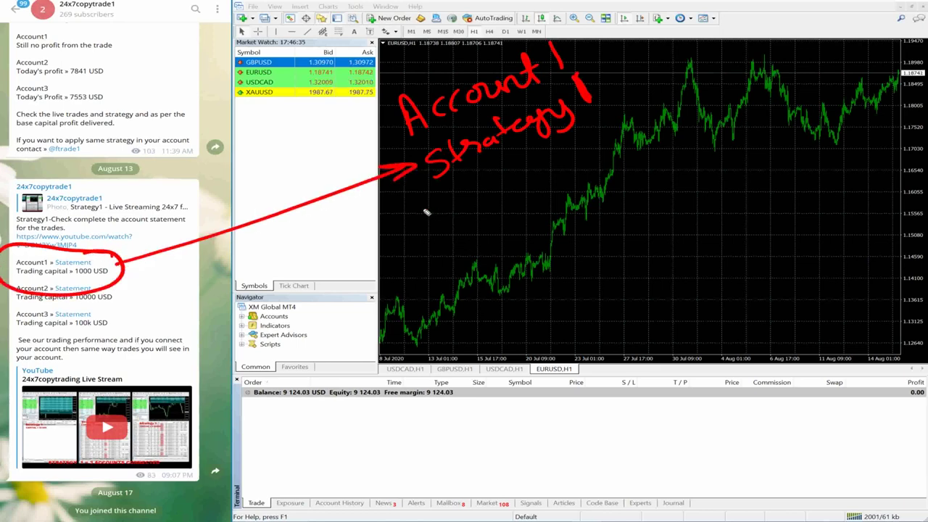
left_click_drag(414, 212, 426, 222)
left_click_drag(433, 211, 450, 208)
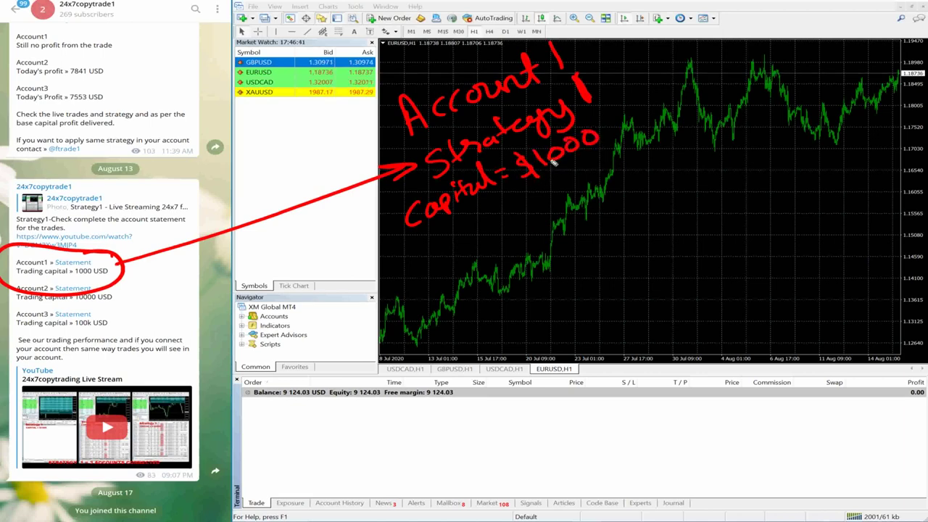
- Handwrite 'u can copy trades from telegram free' in red below the balance line
left_click_drag(308, 426, 341, 440)
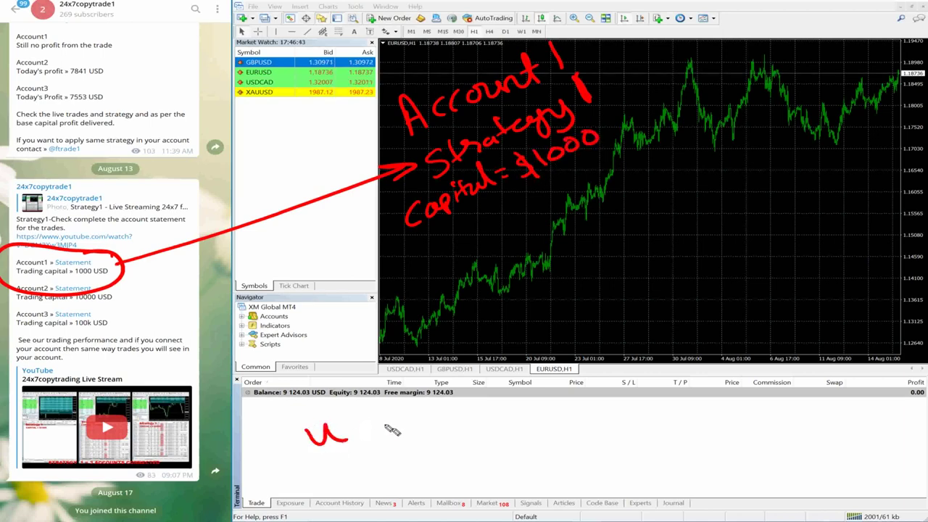
mouse_move(400, 419)
left_mouse_down()
mouse_move(399, 434)
mouse_move(466, 432)
left_mouse_up()
mouse_move(530, 413)
left_mouse_down()
mouse_move(533, 432)
mouse_move(552, 418)
mouse_move(580, 416)
left_mouse_up()
mouse_move(584, 412)
left_mouse_down()
mouse_move(593, 426)
mouse_move(585, 438)
left_mouse_up()
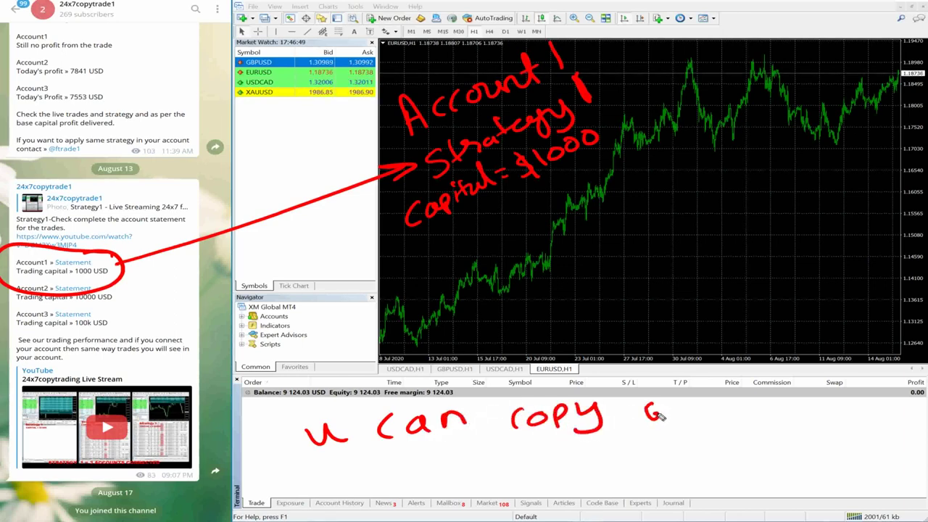
mouse_move(651, 393)
left_mouse_down()
mouse_move(662, 429)
mouse_move(694, 420)
mouse_move(713, 428)
mouse_move(798, 401)
mouse_move(781, 423)
mouse_move(864, 411)
left_mouse_up()
mouse_move(458, 455)
left_mouse_down()
mouse_move(470, 480)
mouse_move(514, 469)
mouse_move(534, 485)
mouse_move(552, 469)
mouse_move(609, 465)
left_mouse_up()
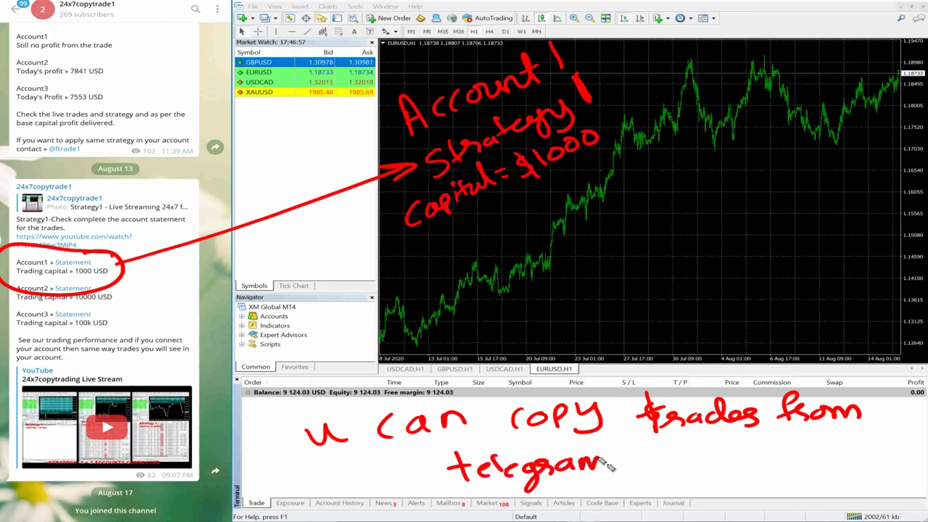
mouse_move(666, 452)
left_mouse_down()
mouse_move(652, 471)
mouse_move(686, 469)
mouse_move(646, 482)
mouse_move(754, 452)
left_mouse_up()
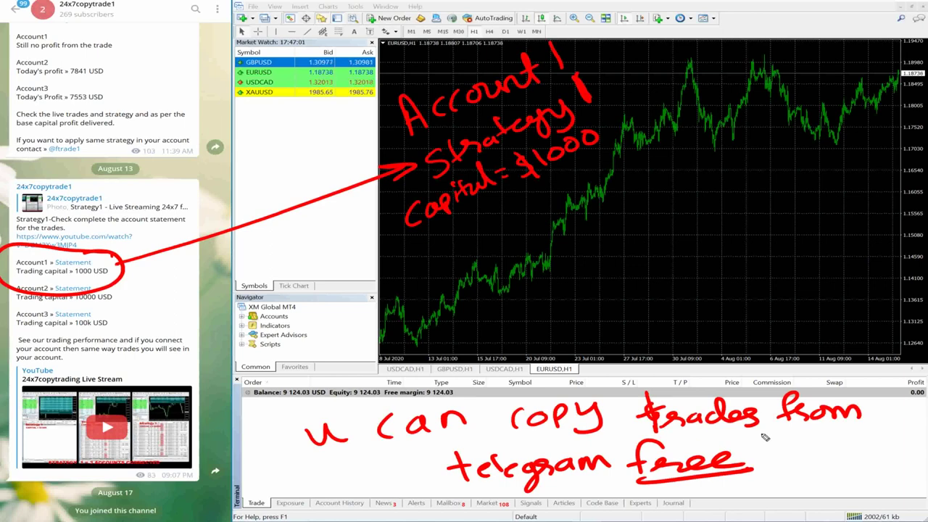